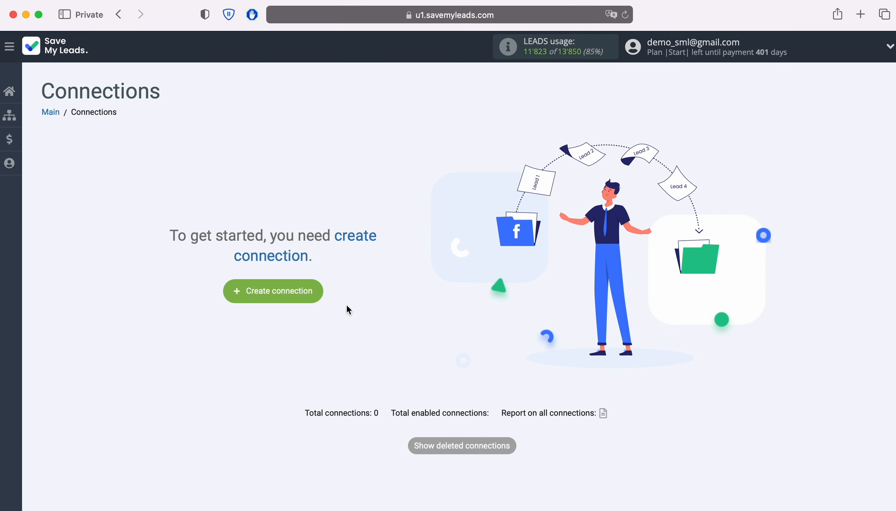
Create a connection that takes leads from Google Lead Form and sends them to Copper with the Create Lead integration
{"action": "left_click", "coordinate": [319, 293]}
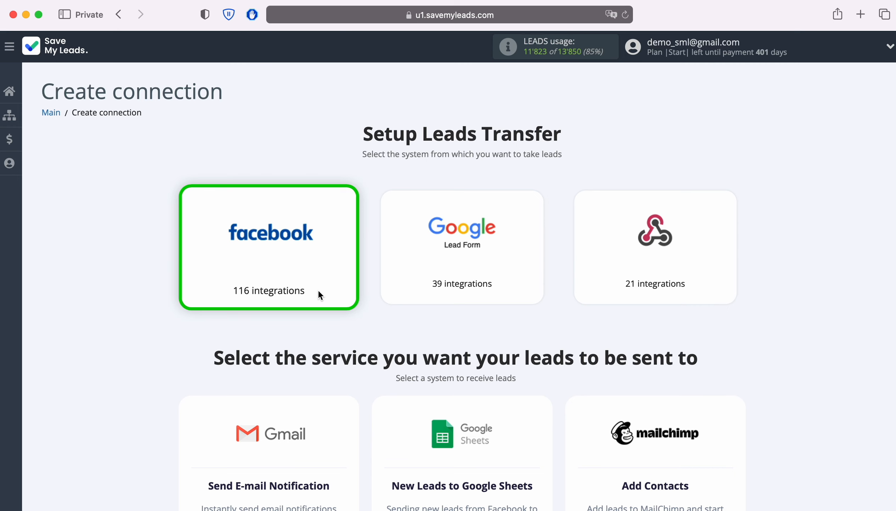
{"action": "left_click", "coordinate": [504, 280]}
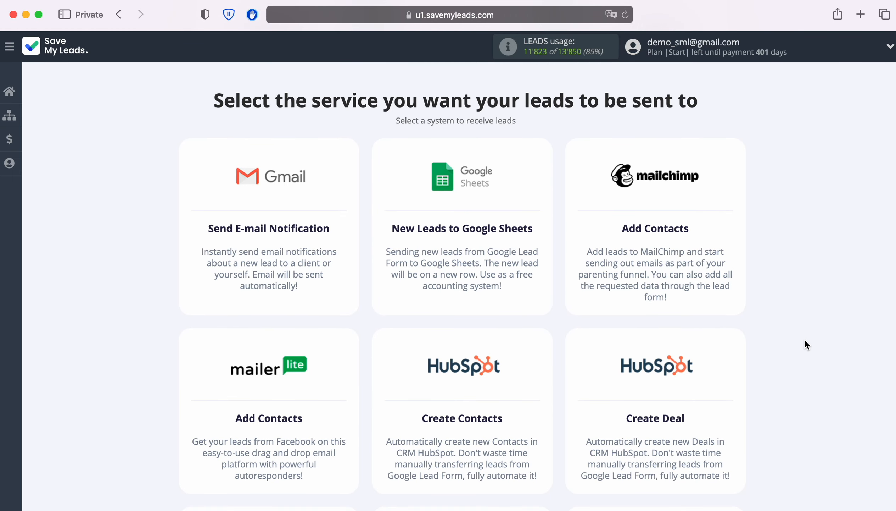
{"action": "scroll", "coordinate": [806, 343], "scroll_direction": "down", "scroll_amount": 8}
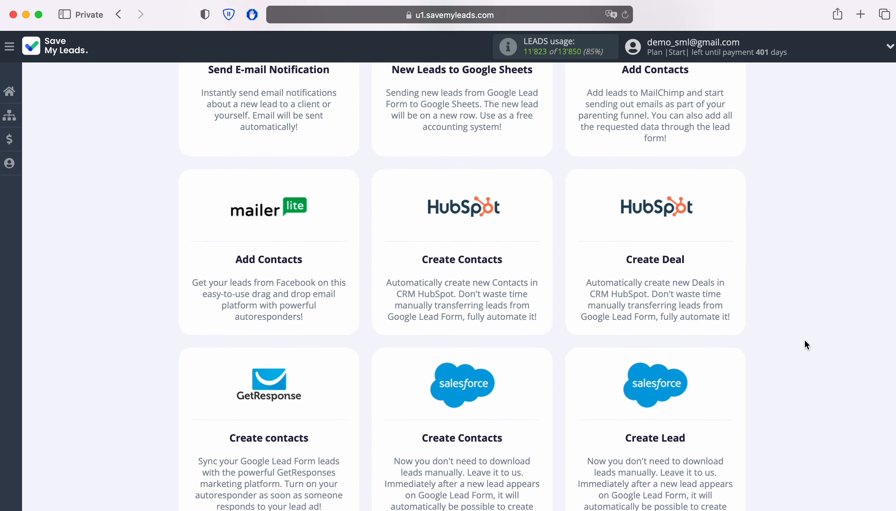
{"action": "scroll", "coordinate": [805, 341], "scroll_direction": "down", "scroll_amount": 11}
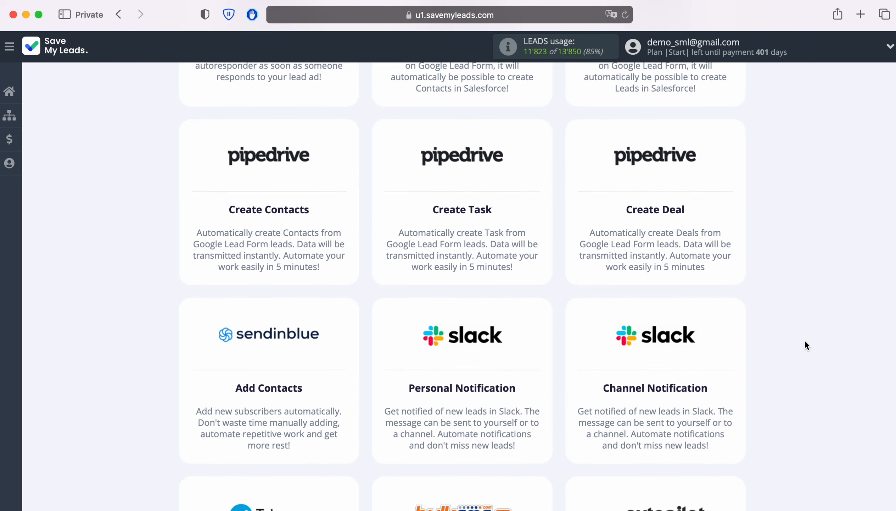
{"action": "scroll", "coordinate": [804, 340], "scroll_direction": "down", "scroll_amount": 12}
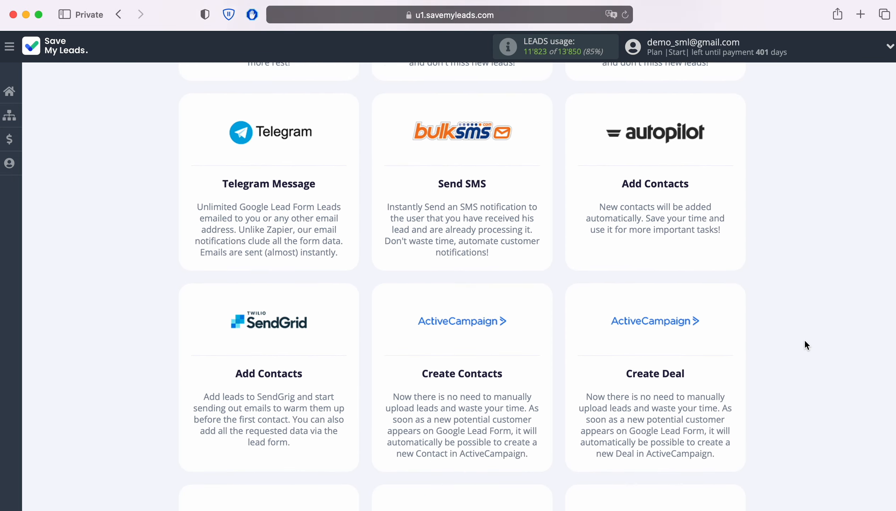
{"action": "scroll", "coordinate": [805, 340], "scroll_direction": "down", "scroll_amount": 9}
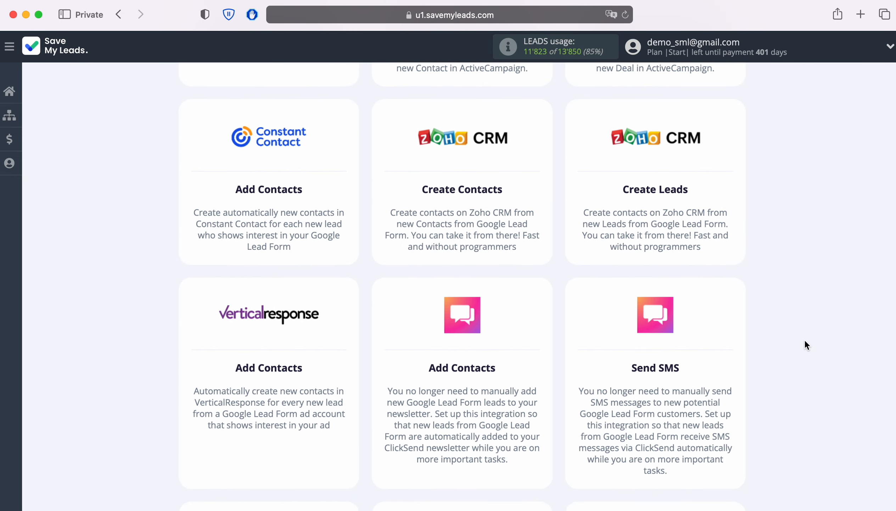
{"action": "scroll", "coordinate": [804, 340], "scroll_direction": "down", "scroll_amount": 7}
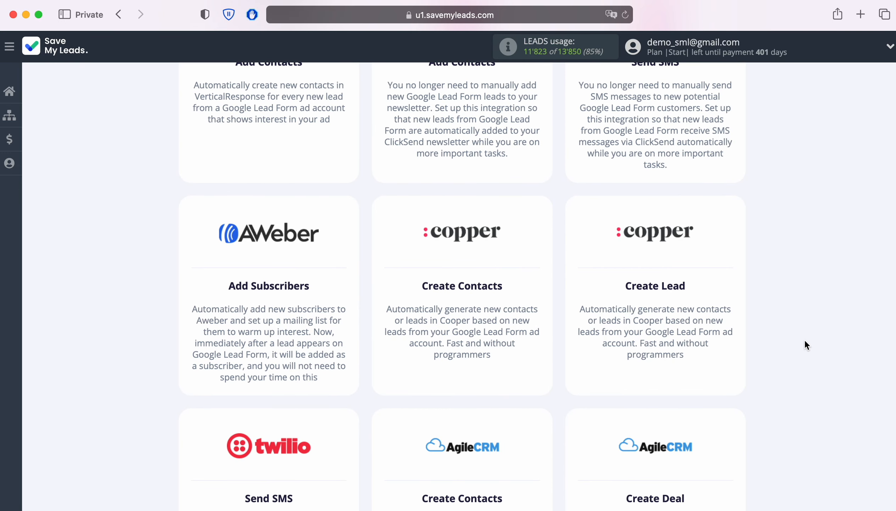
{"action": "left_click", "coordinate": [660, 262]}
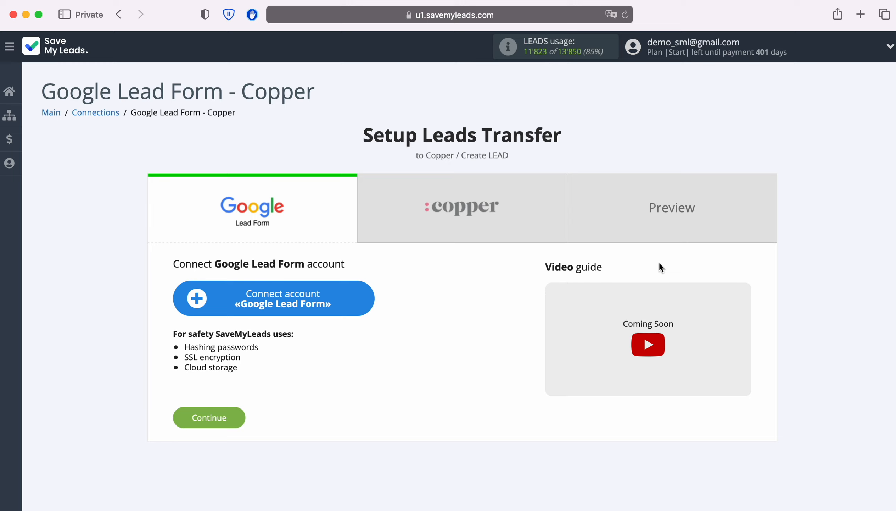
Connect a Google Lead Form account to the connection, keeping the suggested account name
{"action": "left_click", "coordinate": [363, 298]}
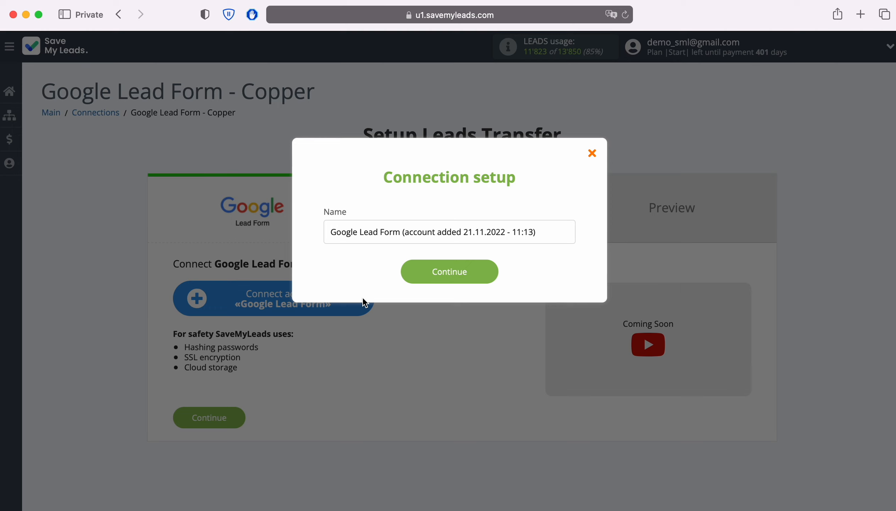
{"action": "left_click_drag", "start_coordinate": [545, 233], "coordinate": [325, 233]}
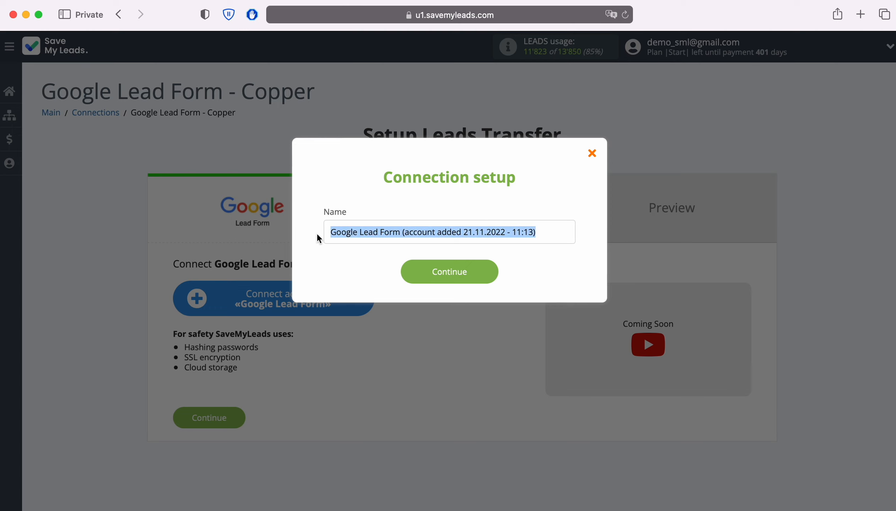
{"action": "left_click", "coordinate": [317, 232]}
{"action": "left_click", "coordinate": [486, 271]}
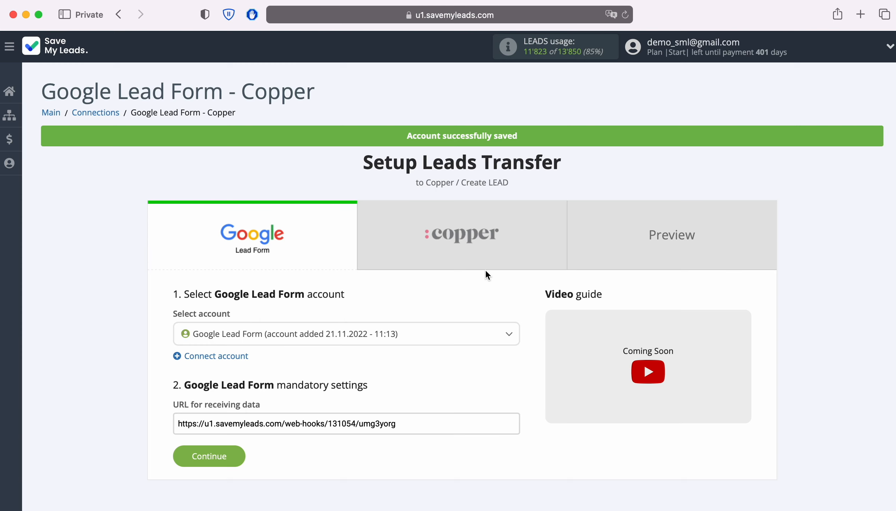
Select the added Google Lead Form account and copy its URL for receiving data
{"action": "left_click", "coordinate": [415, 336]}
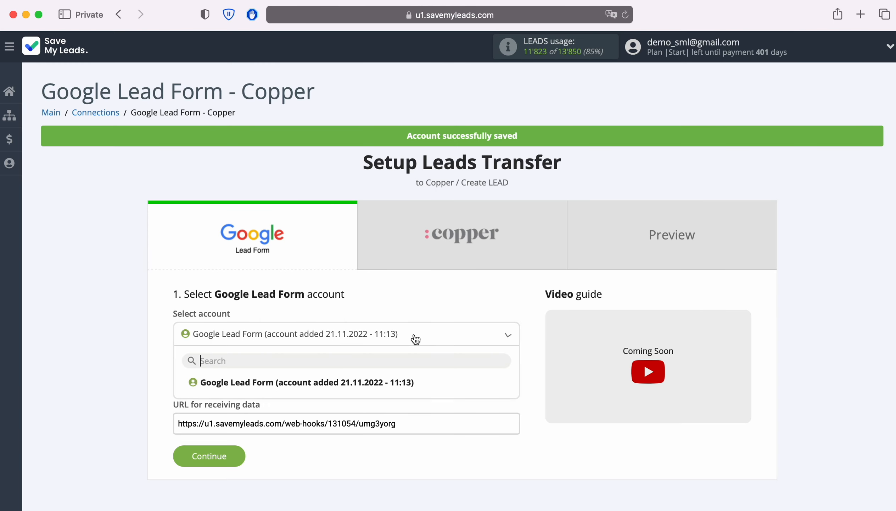
{"action": "left_click", "coordinate": [402, 382]}
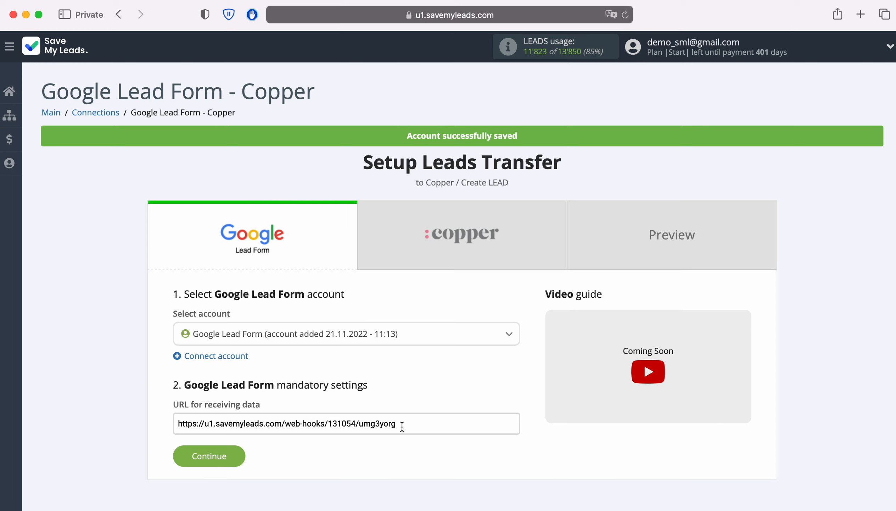
{"action": "left_click_drag", "start_coordinate": [399, 425], "coordinate": [176, 423]}
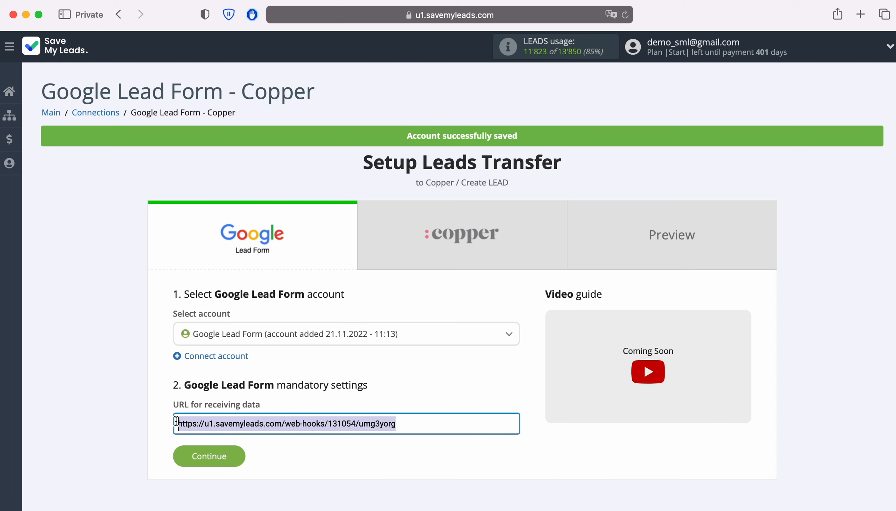
{"action": "right_click", "coordinate": [219, 424]}
{"action": "left_click", "coordinate": [255, 370]}
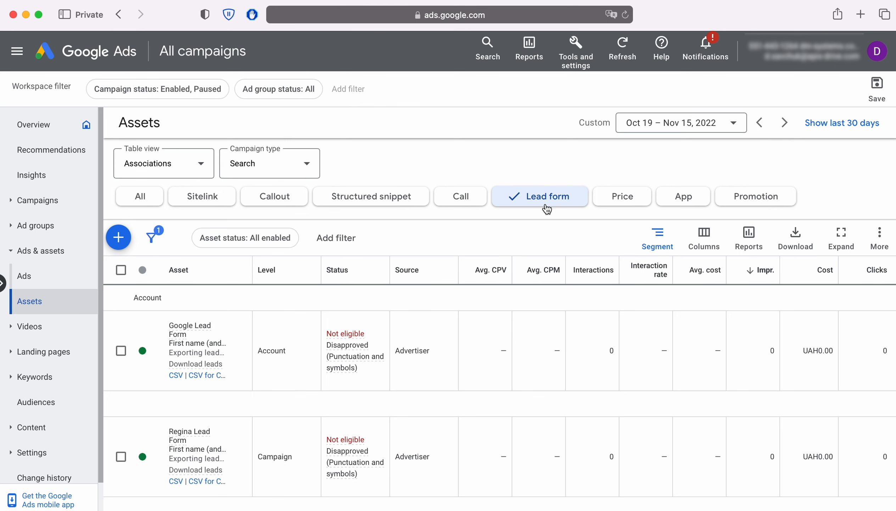
In Google Ads, open the campaign lead form asset that is under review and expand its other data integration options
{"action": "scroll", "coordinate": [508, 336], "scroll_direction": "down", "scroll_amount": 5}
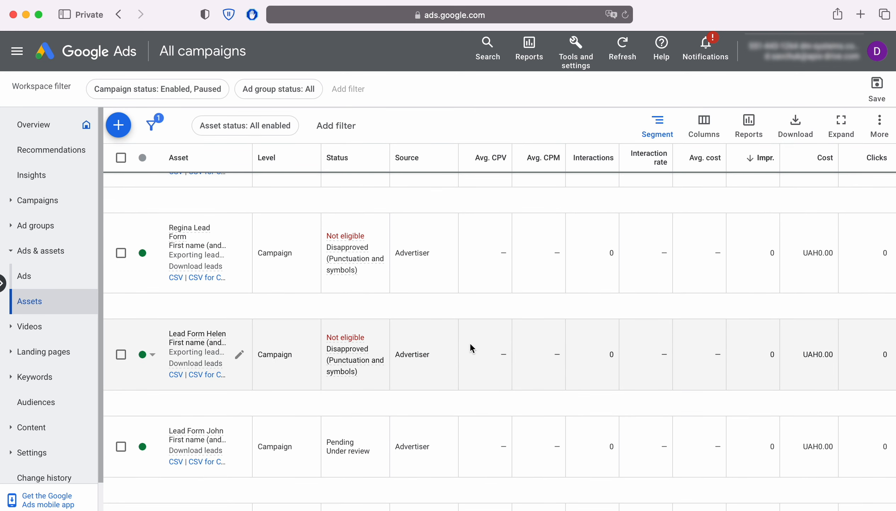
{"action": "left_click", "coordinate": [200, 435]}
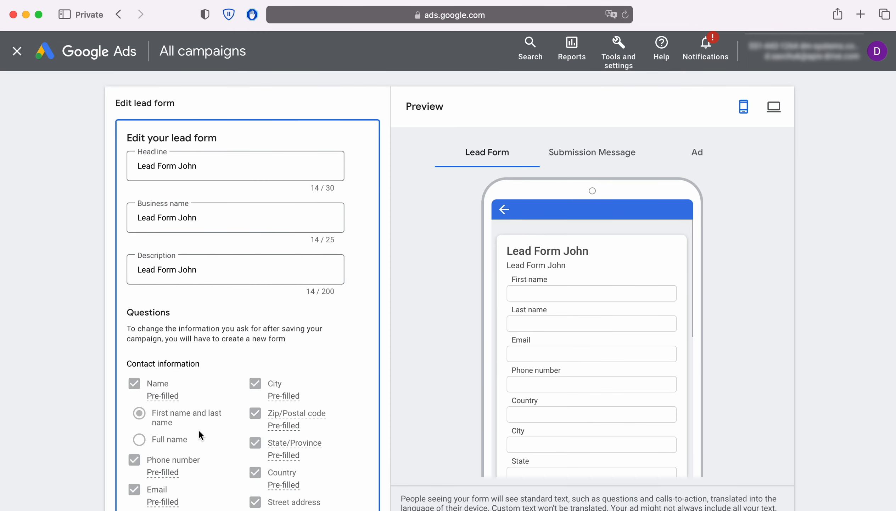
{"action": "scroll", "coordinate": [381, 380], "scroll_direction": "down", "scroll_amount": 10}
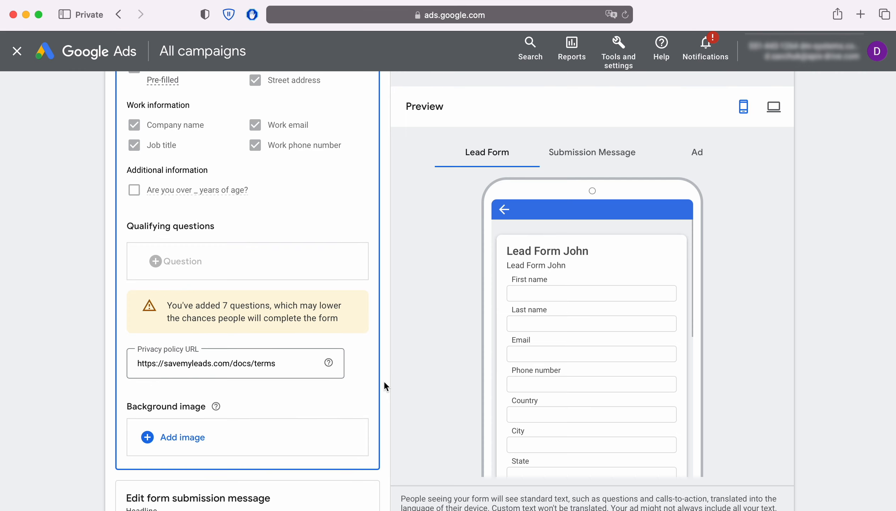
{"action": "scroll", "coordinate": [384, 380], "scroll_direction": "down", "scroll_amount": 7}
{"action": "scroll", "coordinate": [384, 381], "scroll_direction": "down", "scroll_amount": 8}
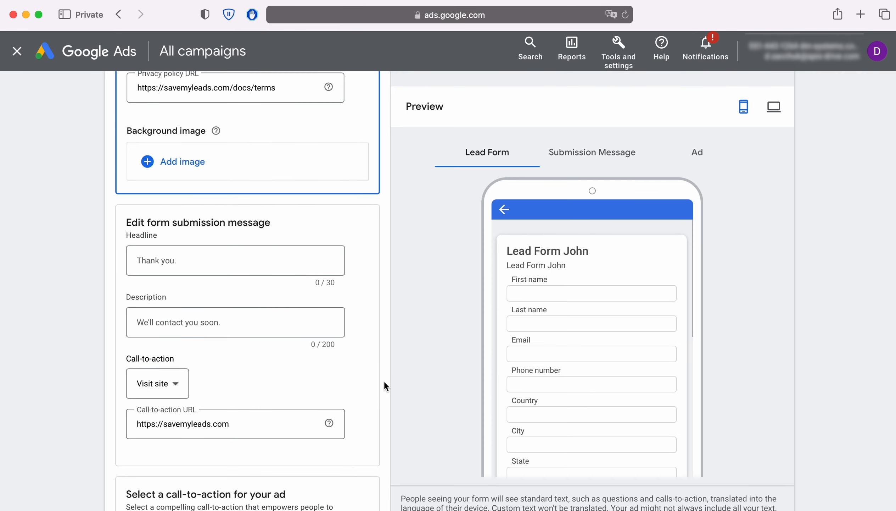
{"action": "scroll", "coordinate": [383, 380], "scroll_direction": "down", "scroll_amount": 11}
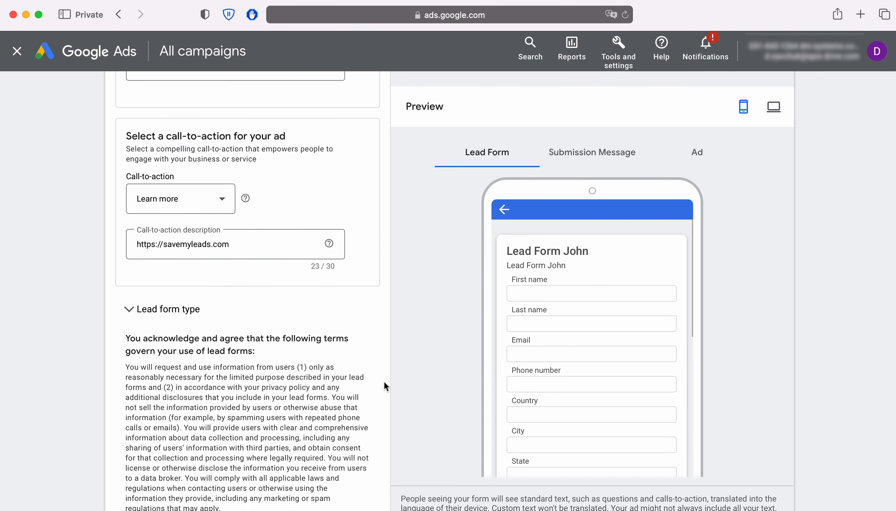
{"action": "scroll", "coordinate": [383, 380], "scroll_direction": "down", "scroll_amount": 4}
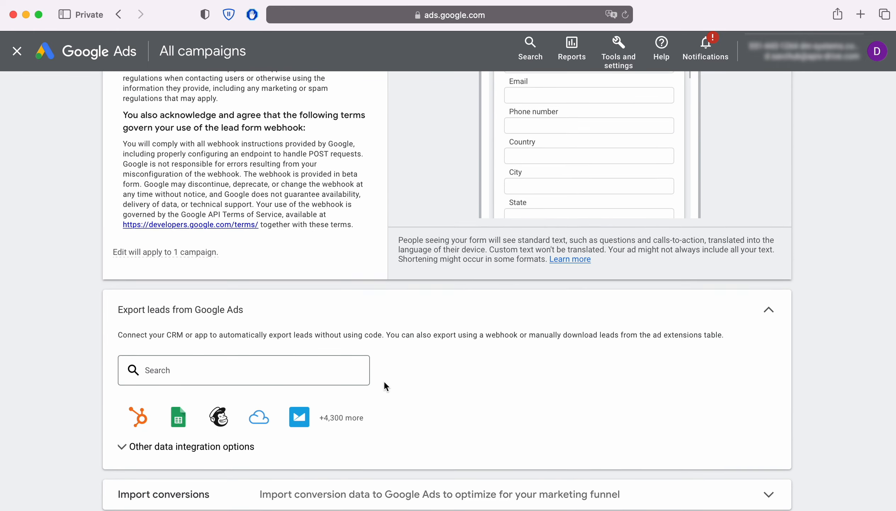
{"action": "left_click", "coordinate": [227, 381]}
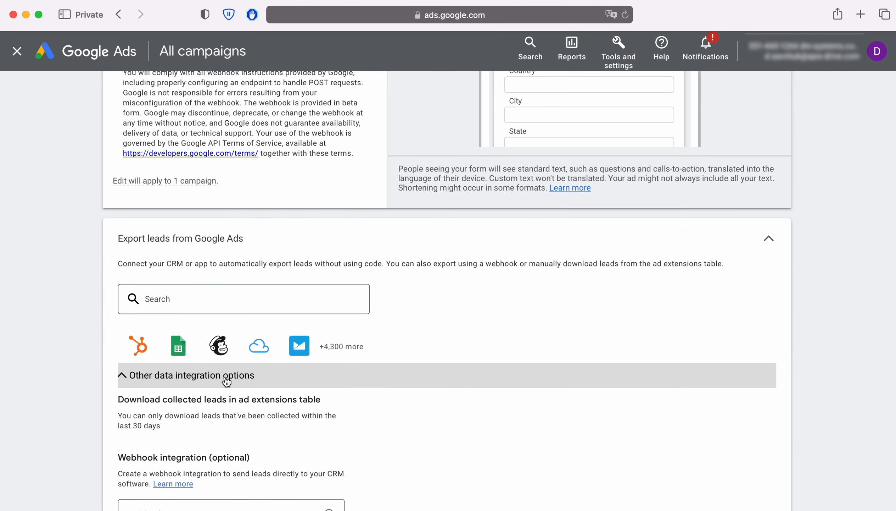
Paste the copied receiving URL as the Webhook URL of the lead form's webhook integration
{"action": "scroll", "coordinate": [404, 384], "scroll_direction": "down", "scroll_amount": 6}
{"action": "left_click", "coordinate": [175, 289]}
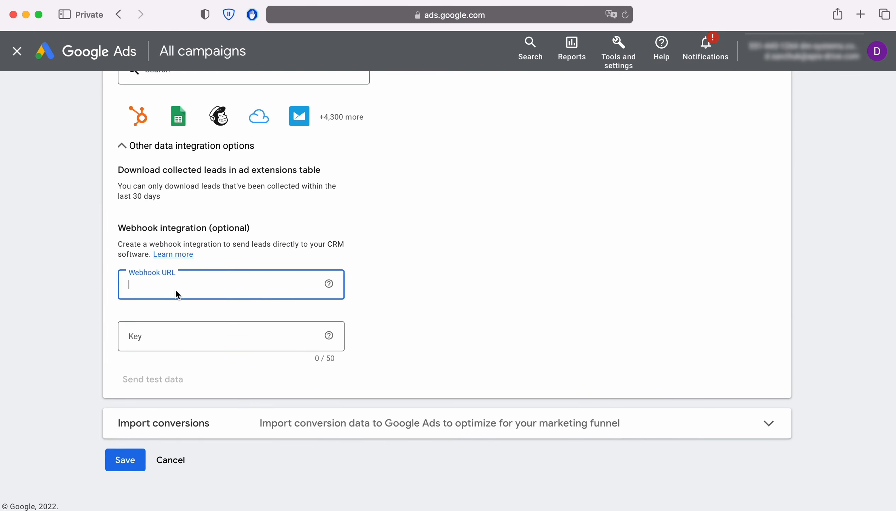
{"action": "right_click", "coordinate": [176, 285]}
{"action": "left_click", "coordinate": [196, 321]}
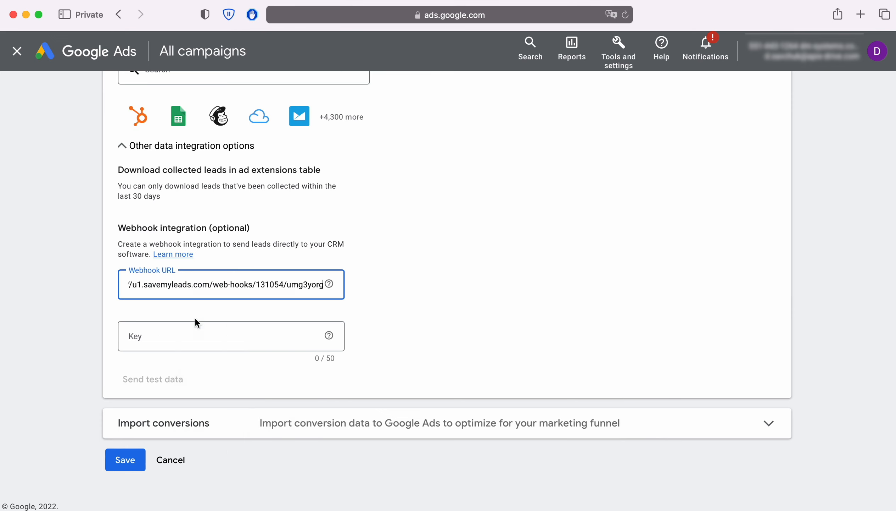
Copy the final segment of the webhook URL and paste it as the webhook Key
{"action": "left_click_drag", "start_coordinate": [287, 285], "coordinate": [323, 286]}
{"action": "right_click", "coordinate": [306, 286]}
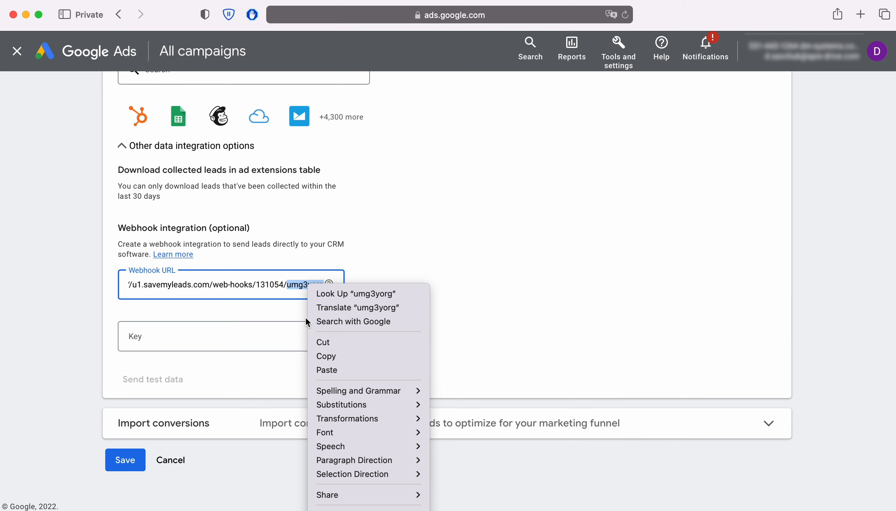
{"action": "left_click", "coordinate": [323, 352]}
{"action": "left_click", "coordinate": [151, 338]}
{"action": "right_click", "coordinate": [150, 339]}
{"action": "left_click", "coordinate": [169, 372]}
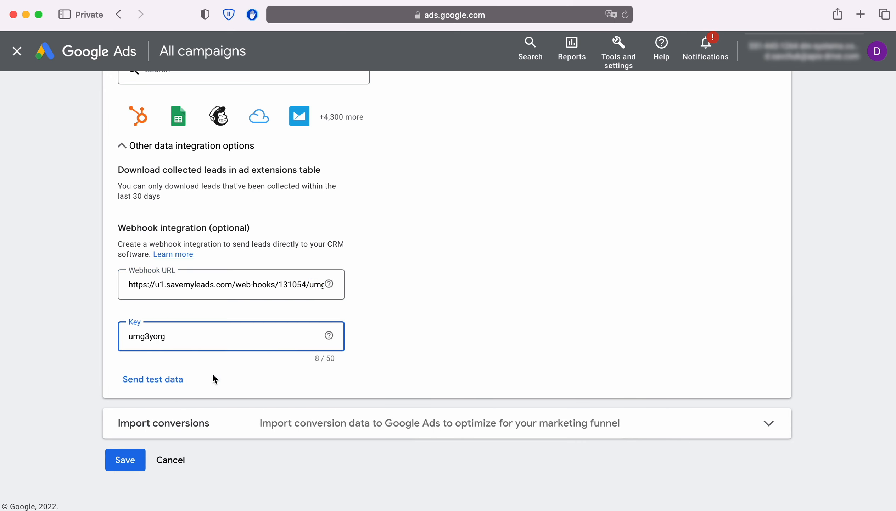
Send test data through the webhook and save the lead form
{"action": "left_click", "coordinate": [153, 379]}
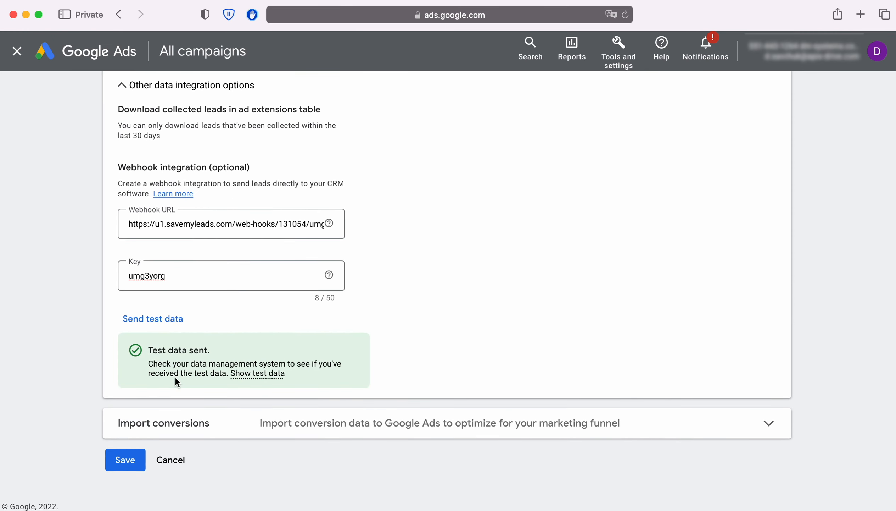
{"action": "left_click", "coordinate": [125, 460]}
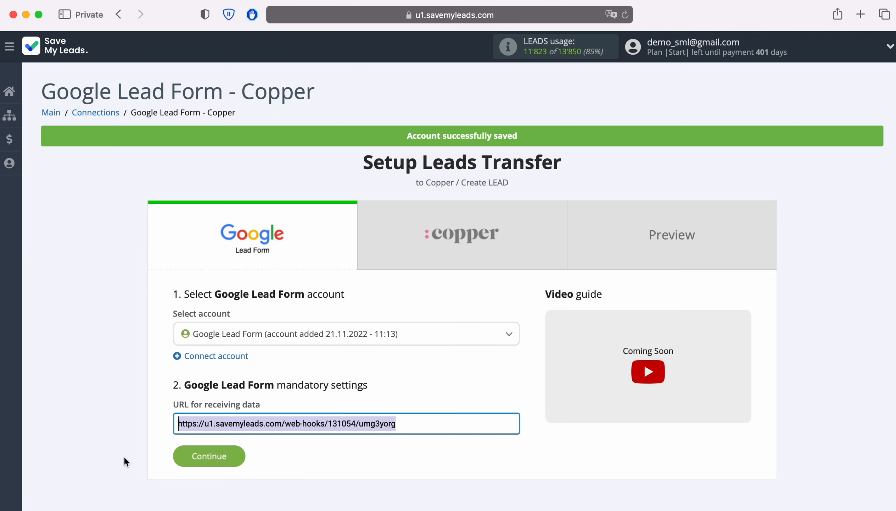
Back in SaveMyLeads, continue to the Copper stage, start connecting a Copper account and paste the account e-mail
{"action": "left_click", "coordinate": [227, 458]}
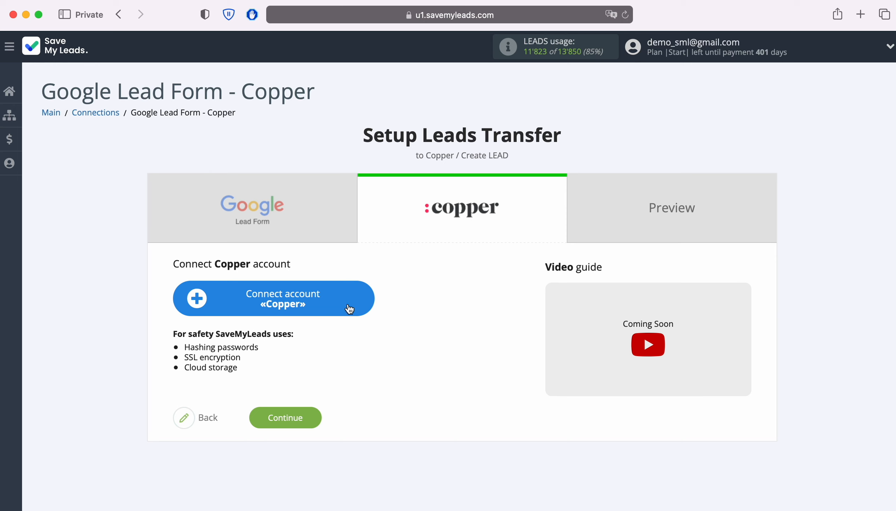
{"action": "left_click", "coordinate": [365, 295]}
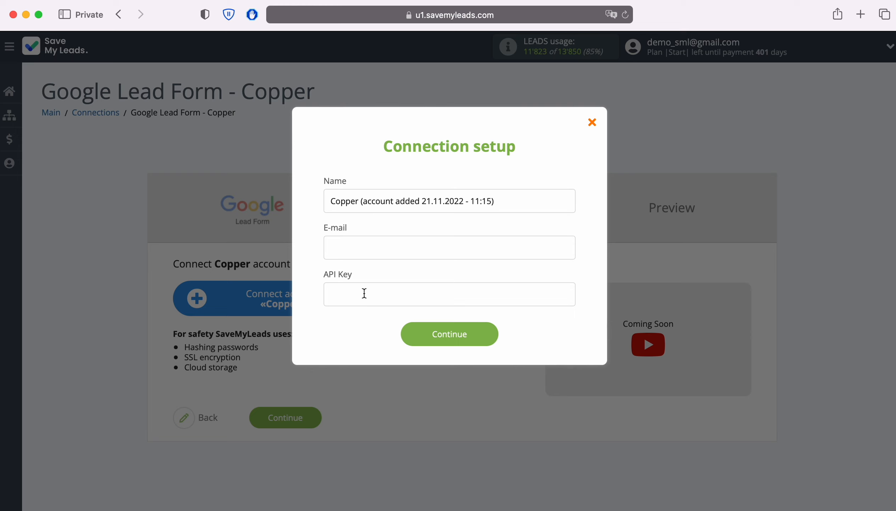
{"action": "right_click", "coordinate": [336, 245]}
{"action": "left_click", "coordinate": [361, 277]}
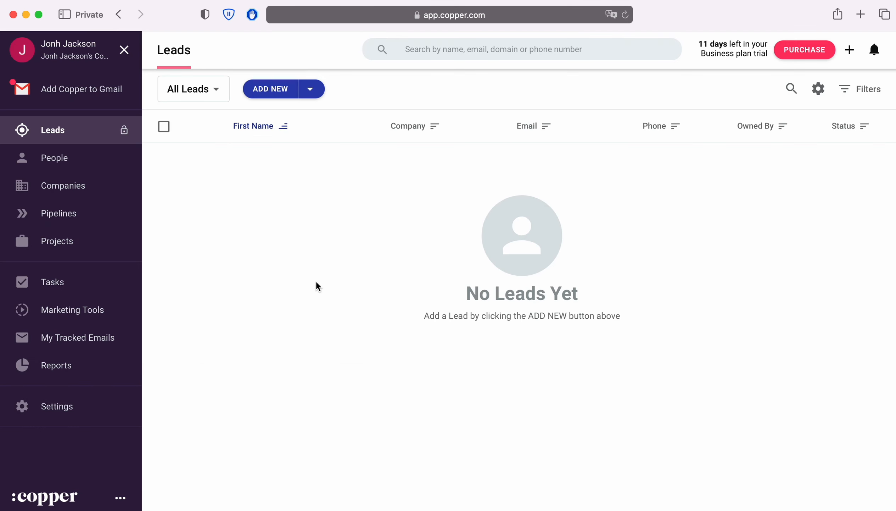
In Copper, open the API Keys page of the integration settings and generate a new API key
{"action": "left_click", "coordinate": [70, 403]}
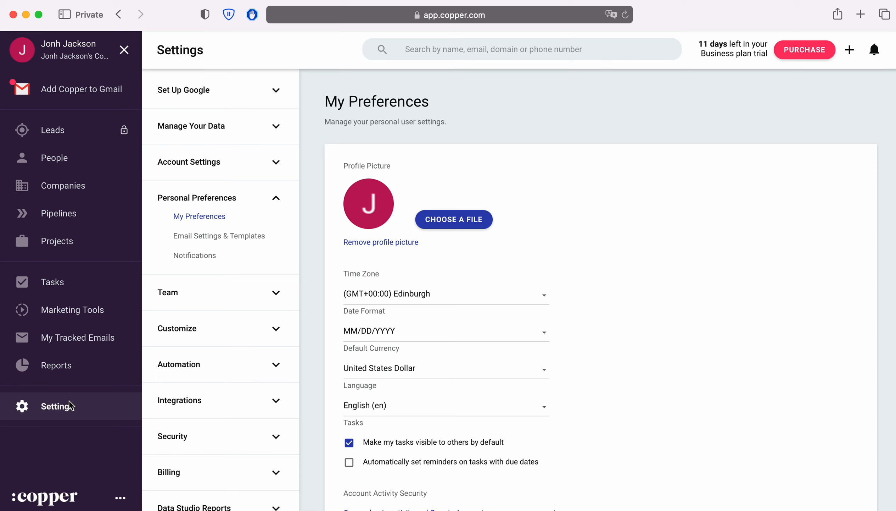
{"action": "left_click", "coordinate": [272, 399]}
{"action": "left_click", "coordinate": [192, 437]}
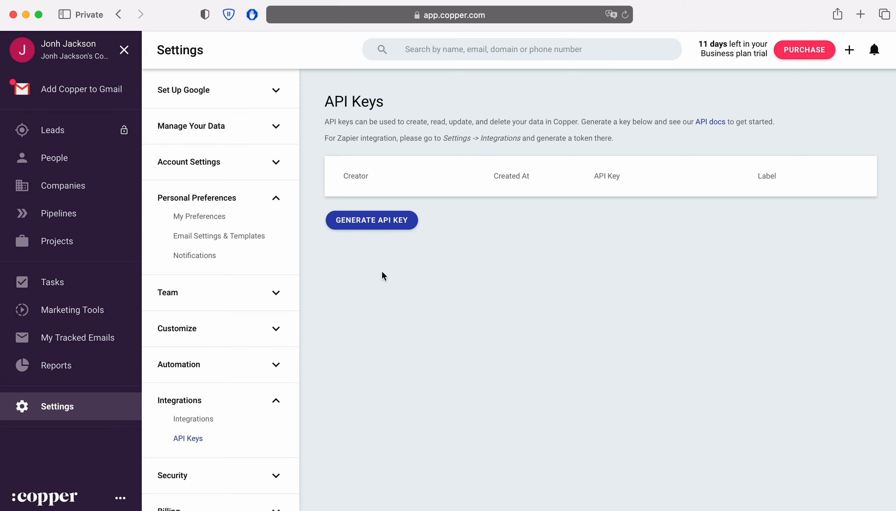
{"action": "left_click", "coordinate": [400, 220]}
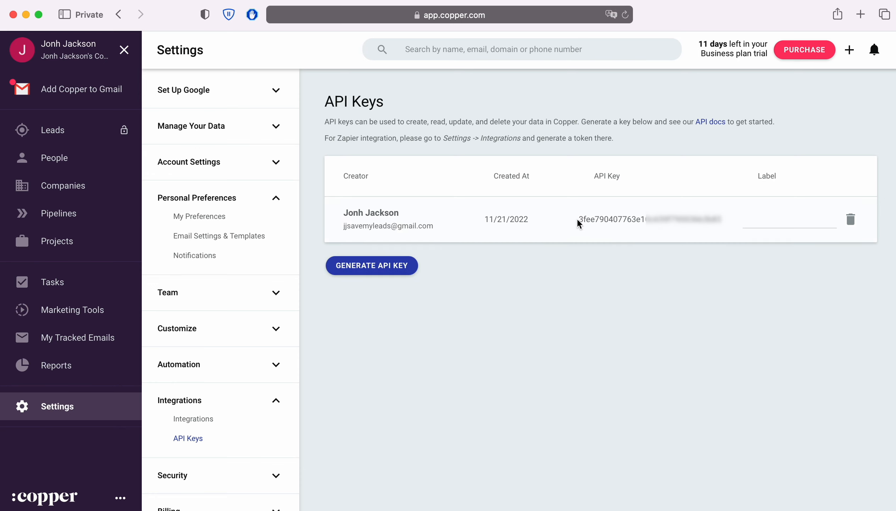
Copy the generated API key from Copper and paste it as the API Key in the SaveMyLeads connection setup
{"action": "left_click_drag", "start_coordinate": [577, 219], "coordinate": [723, 219]}
{"action": "right_click", "coordinate": [685, 218]}
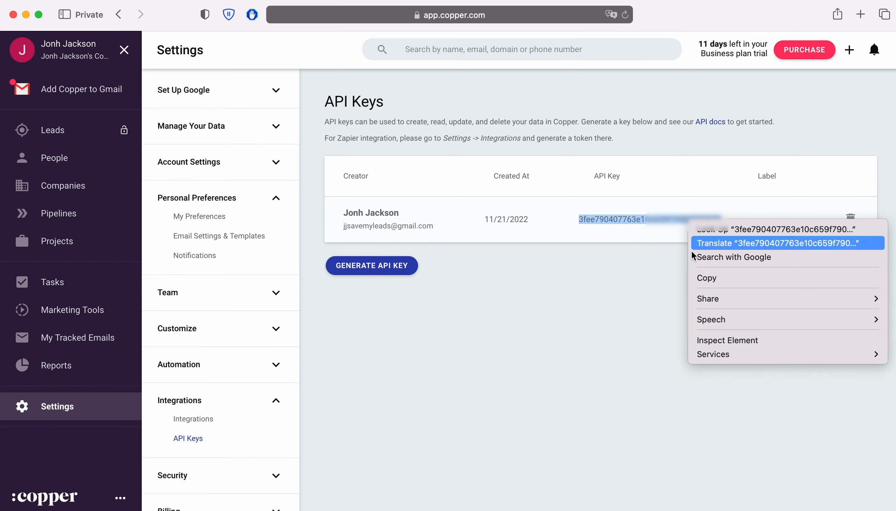
{"action": "left_click", "coordinate": [708, 278]}
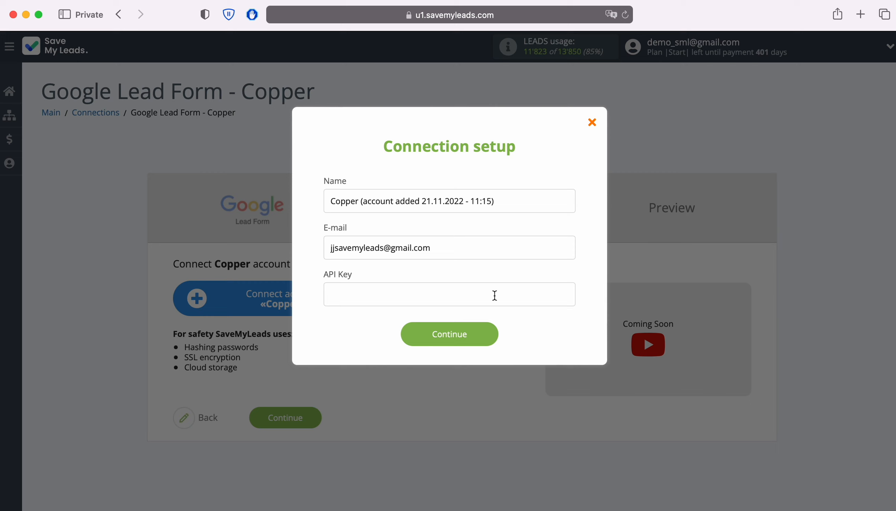
{"action": "right_click", "coordinate": [386, 295]}
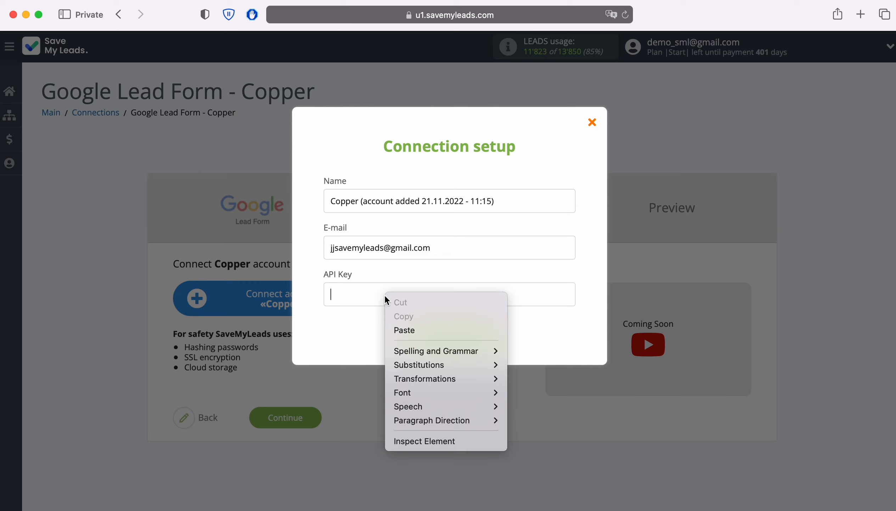
{"action": "left_click", "coordinate": [402, 327]}
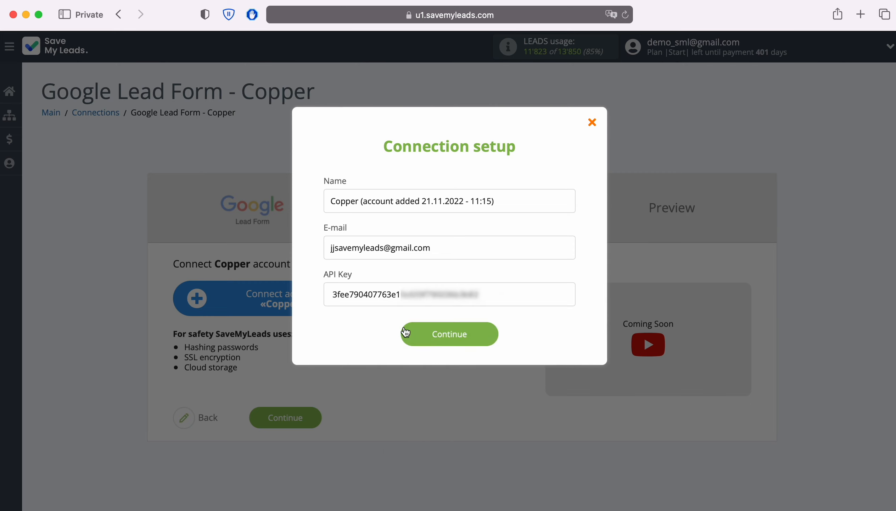
Save the Copper connection setup and select the newly added Copper account for the leads transfer
{"action": "left_click", "coordinate": [494, 332]}
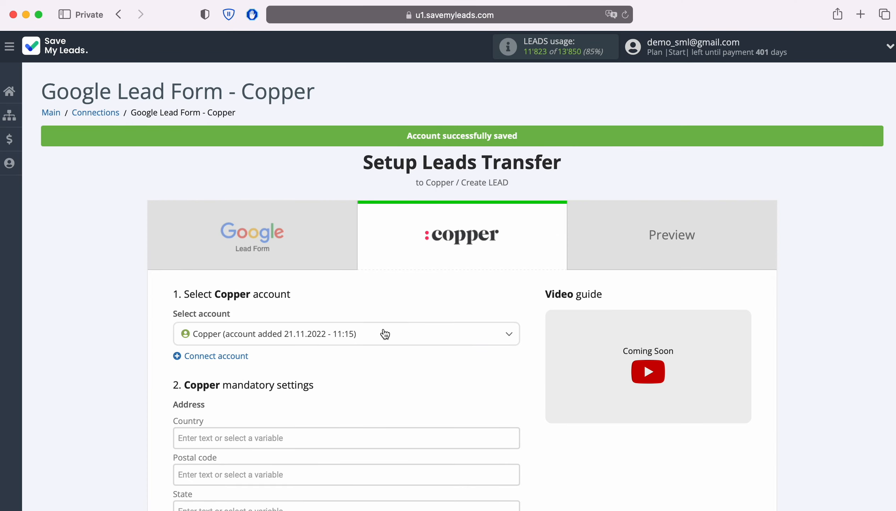
{"action": "left_click", "coordinate": [383, 334]}
{"action": "left_click", "coordinate": [361, 384]}
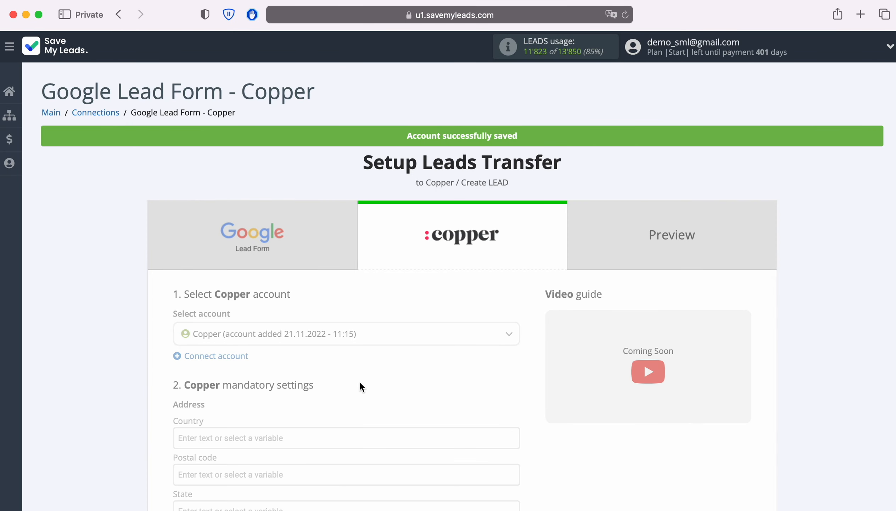
Review the Copper mandatory settings and their Google Lead Form variables, including the variables available for the E-mail field
{"action": "scroll", "coordinate": [548, 370], "scroll_direction": "down", "scroll_amount": 10}
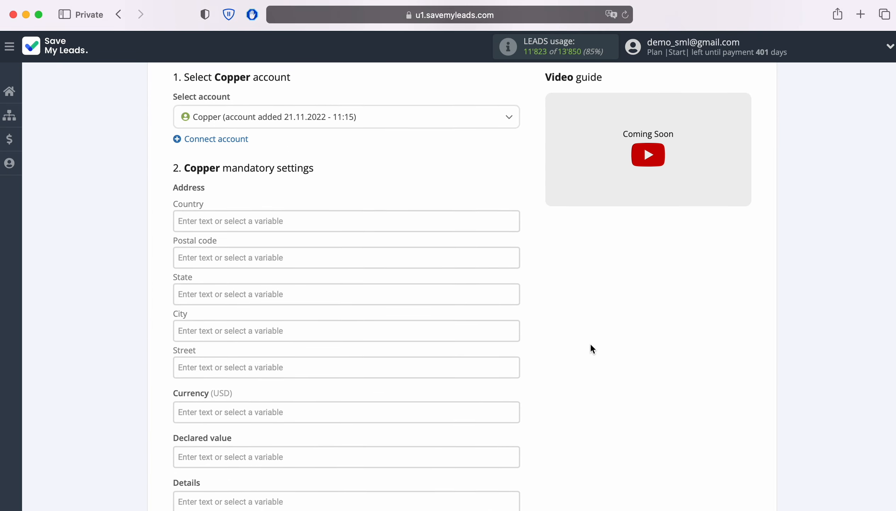
{"action": "scroll", "coordinate": [593, 341], "scroll_direction": "down", "scroll_amount": 6}
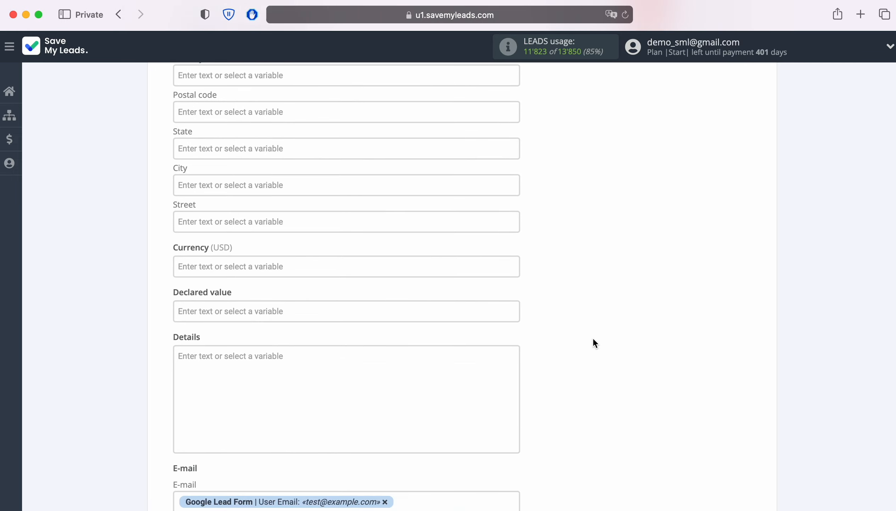
{"action": "scroll", "coordinate": [593, 337], "scroll_direction": "down", "scroll_amount": 3}
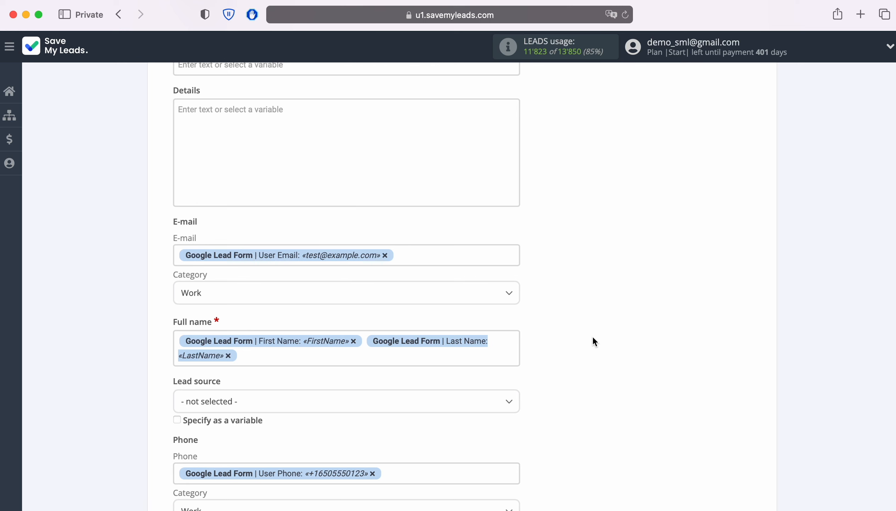
{"action": "left_click", "coordinate": [455, 255]}
{"action": "scroll", "coordinate": [454, 256], "scroll_direction": "down", "scroll_amount": 4}
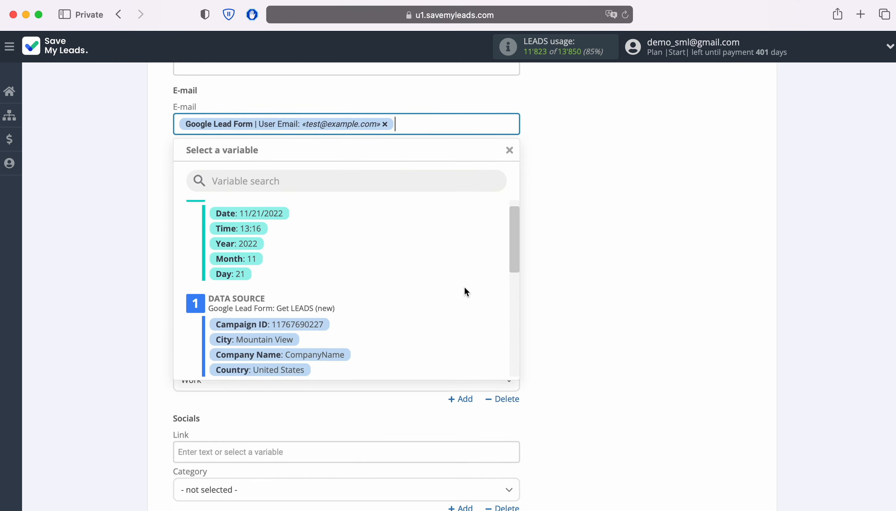
{"action": "scroll", "coordinate": [465, 287], "scroll_direction": "down", "scroll_amount": 6}
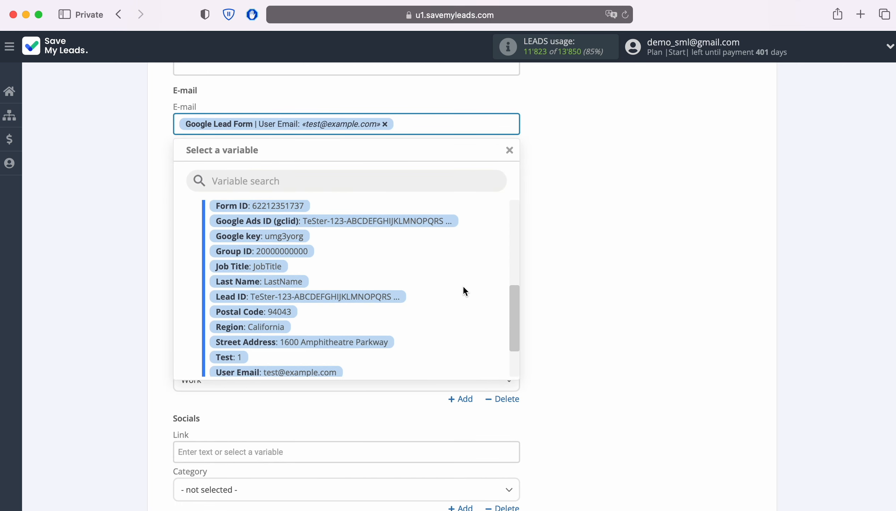
{"action": "scroll", "coordinate": [462, 290], "scroll_direction": "down", "scroll_amount": 3}
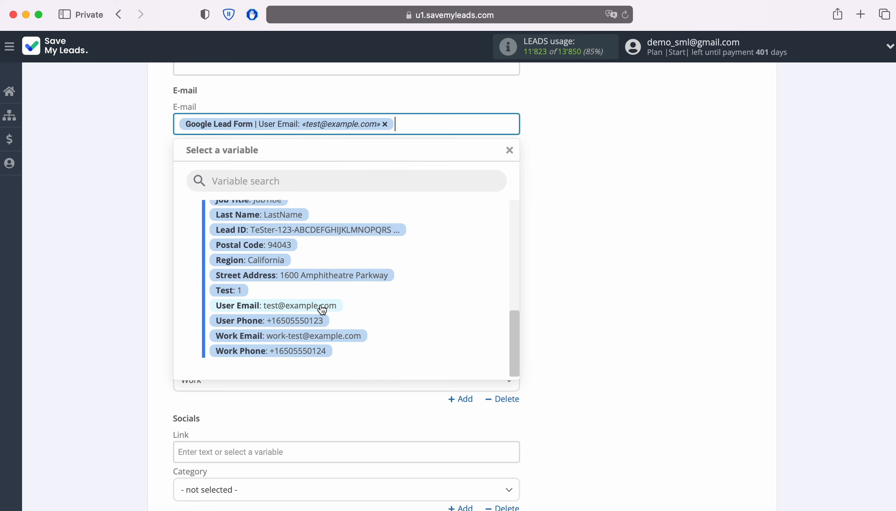
{"action": "left_click", "coordinate": [579, 295]}
{"action": "scroll", "coordinate": [639, 287], "scroll_direction": "down", "scroll_amount": 3}
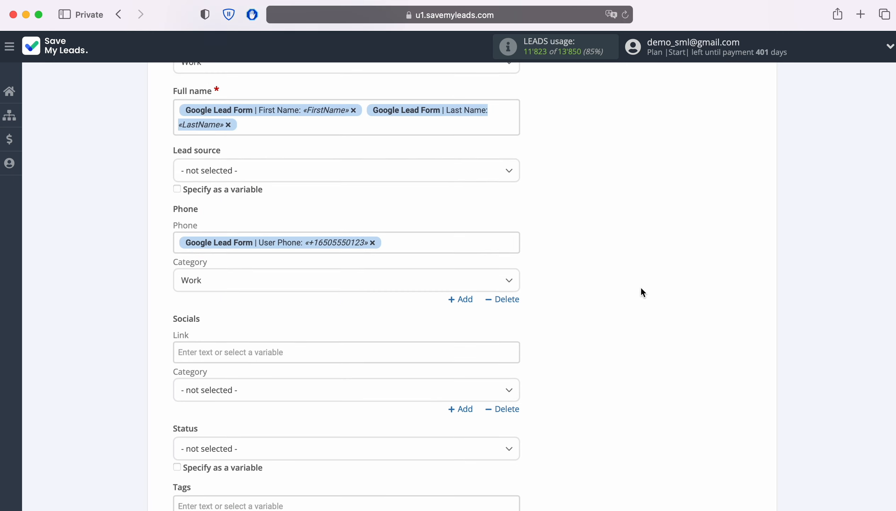
{"action": "scroll", "coordinate": [640, 287], "scroll_direction": "down", "scroll_amount": 3}
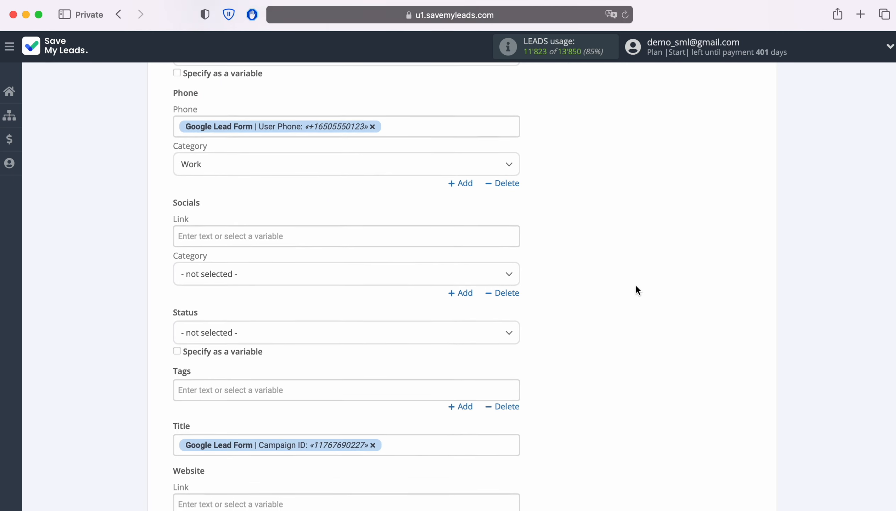
{"action": "scroll", "coordinate": [636, 286], "scroll_direction": "down", "scroll_amount": 4}
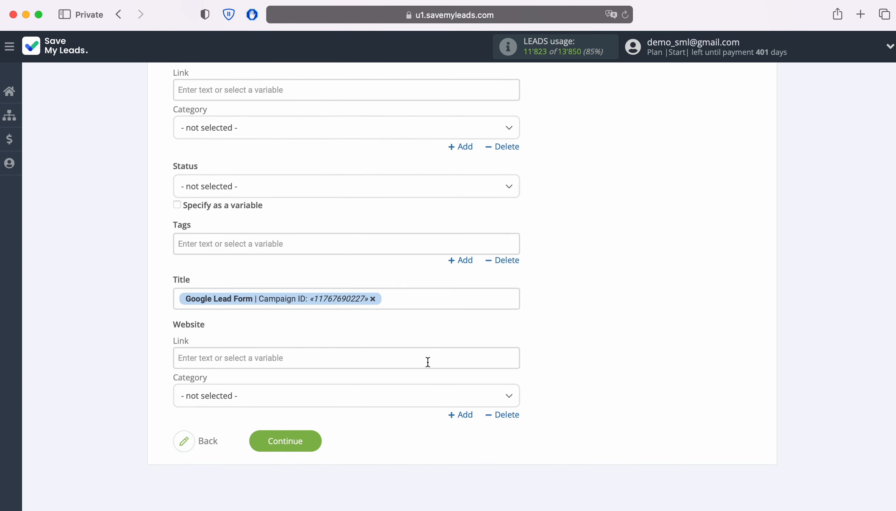
Accept the Copper field settings and check the preview of the sample data for the Create LEAD action
{"action": "left_click", "coordinate": [317, 438]}
{"action": "scroll", "coordinate": [815, 329], "scroll_direction": "down", "scroll_amount": 5}
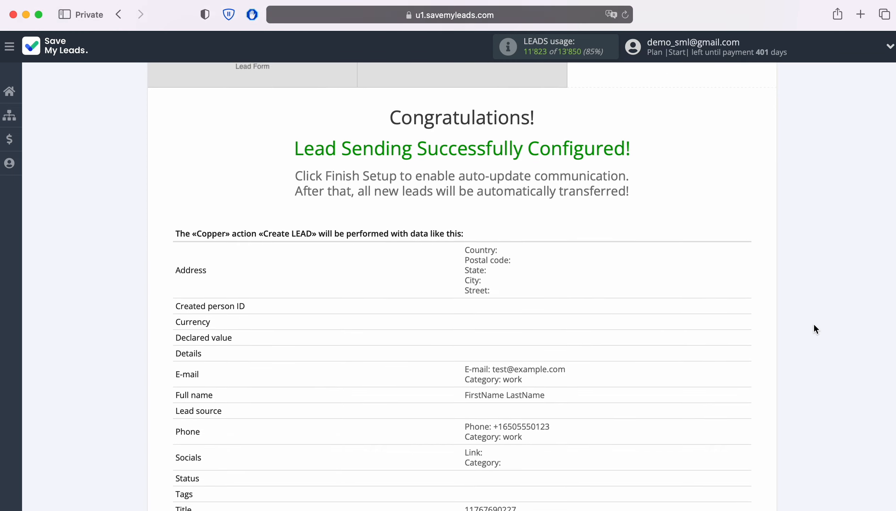
{"action": "scroll", "coordinate": [814, 324], "scroll_direction": "down", "scroll_amount": 1}
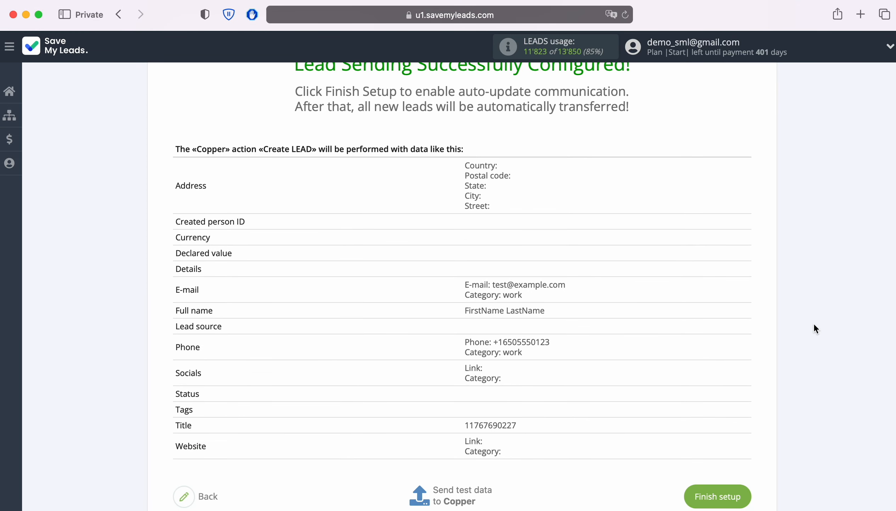
{"action": "scroll", "coordinate": [815, 324], "scroll_direction": "down", "scroll_amount": 1}
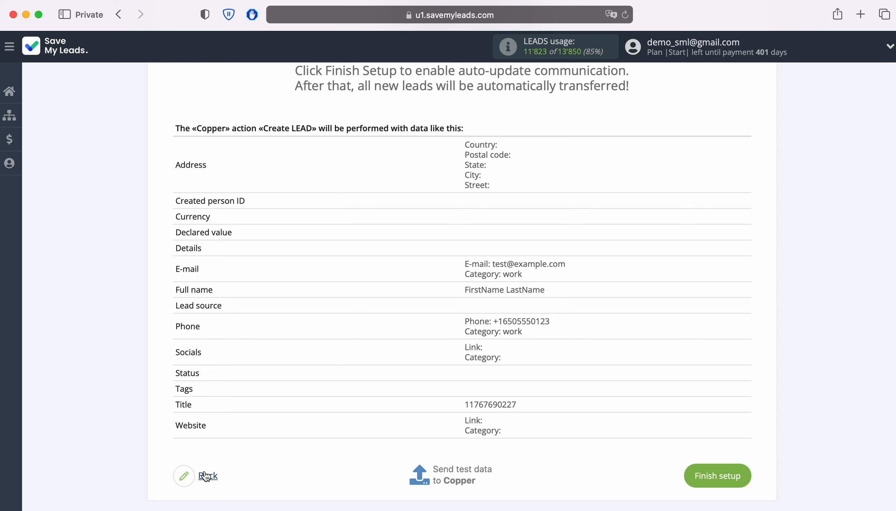
Send test data to Copper and open the resulting test lead in Copper's Leads list
{"action": "left_click", "coordinate": [461, 473]}
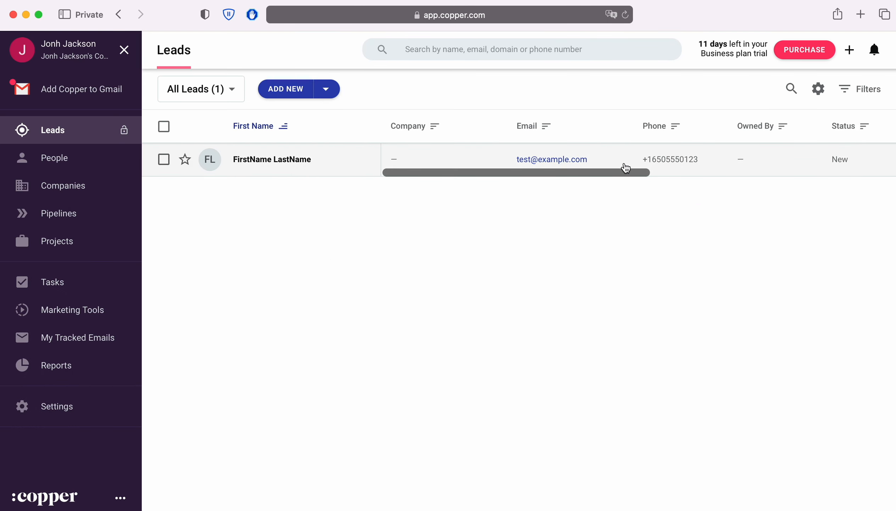
{"action": "left_click", "coordinate": [294, 160]}
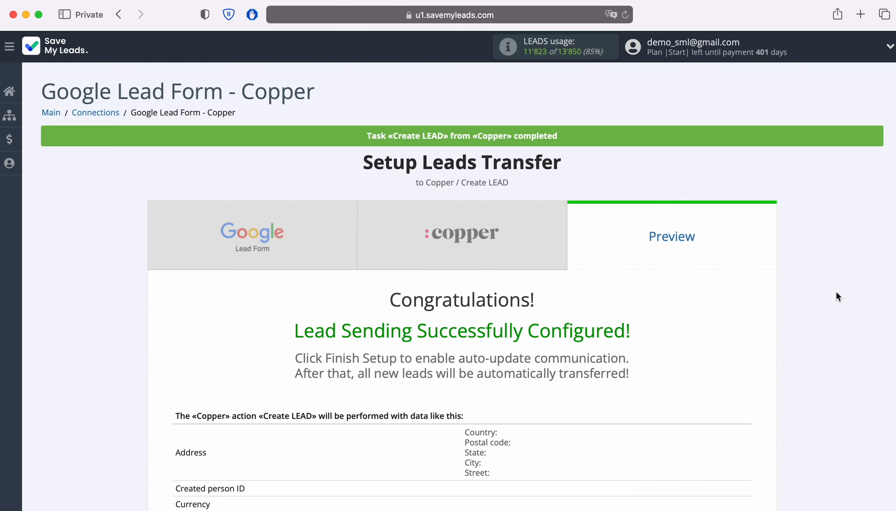
Back in SaveMyLeads, finish the setup of the Google Lead Form - Copper connection
{"action": "scroll", "coordinate": [836, 290], "scroll_direction": "down", "scroll_amount": 5}
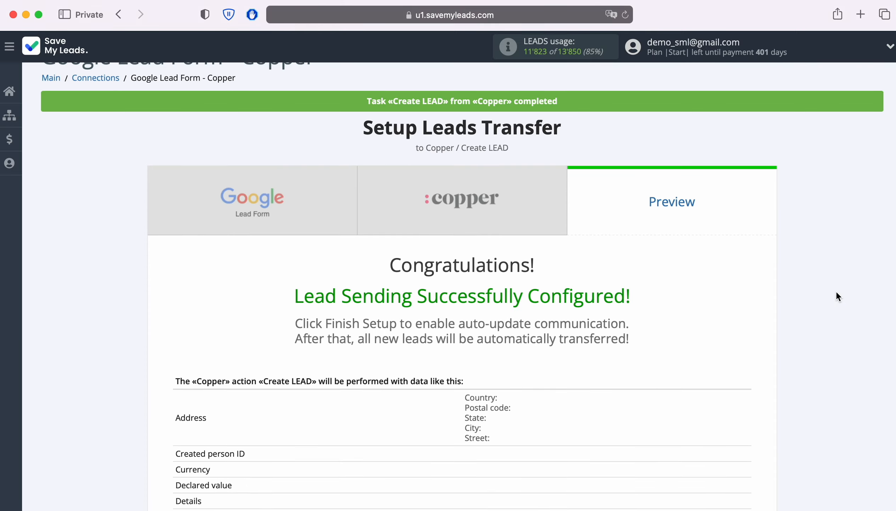
{"action": "scroll", "coordinate": [836, 292], "scroll_direction": "down", "scroll_amount": 3}
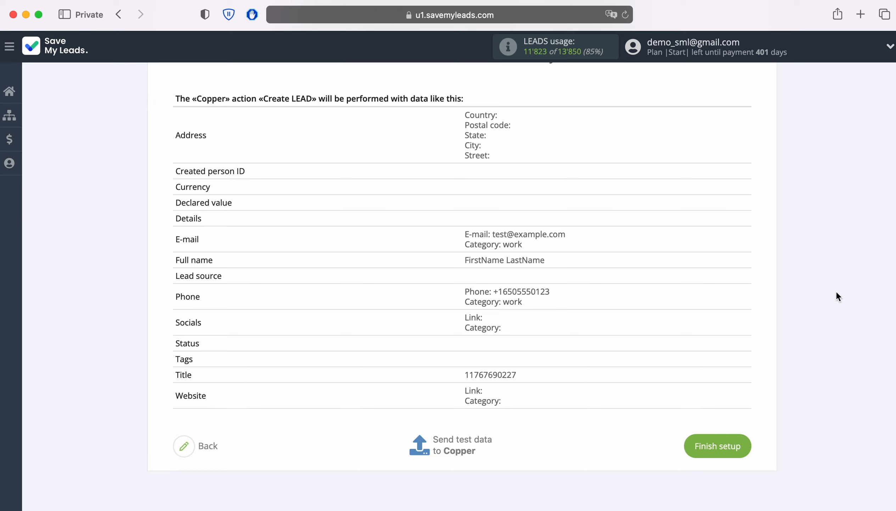
{"action": "left_click", "coordinate": [742, 443]}
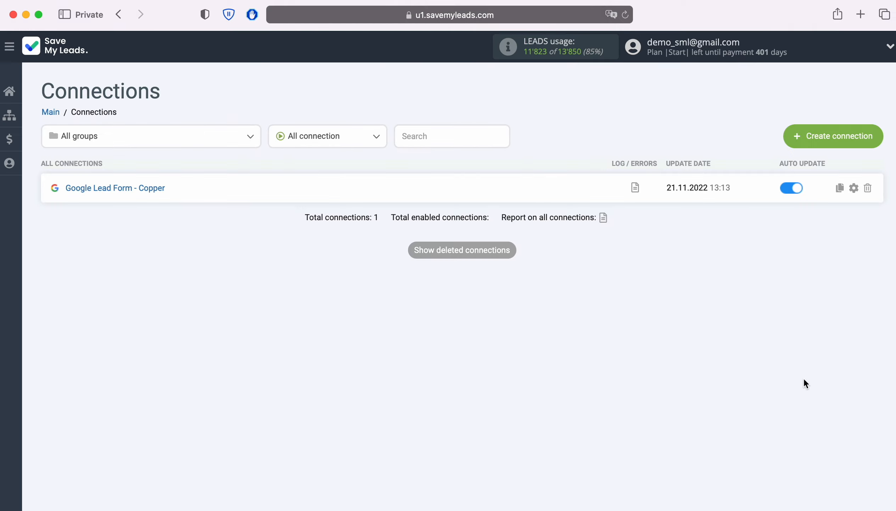